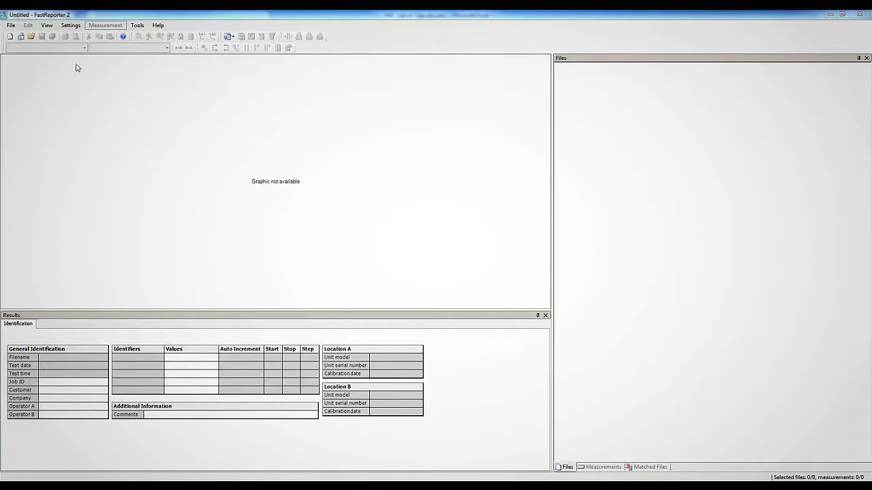
Load the fifteen AB_1310_1550_fiber1 to fiber15 .trc files from the A_B folder
left_click(31, 37)
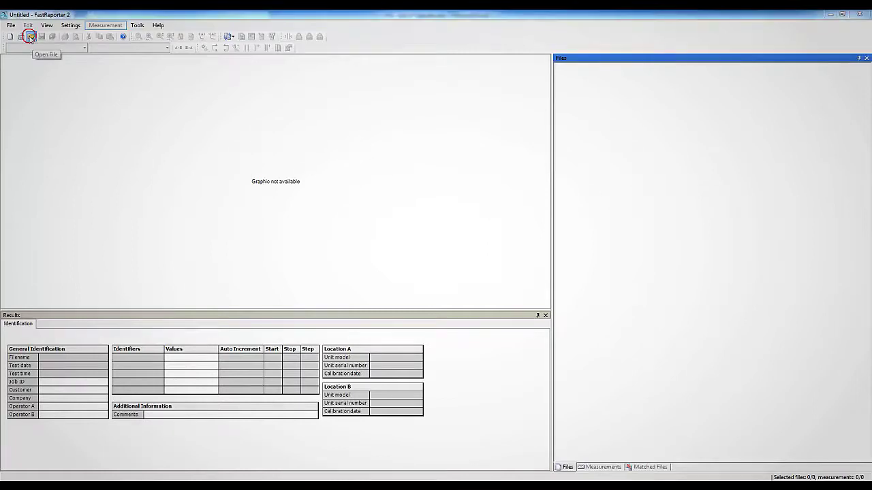
left_click(57, 97)
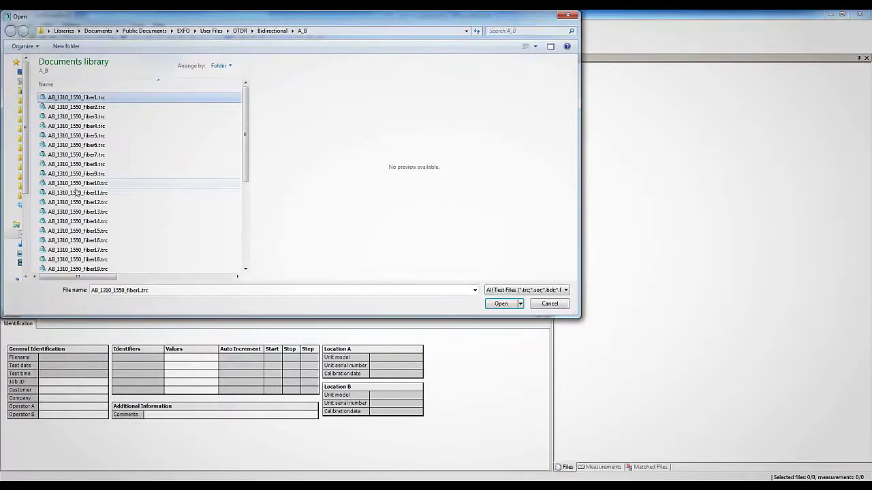
left_click(88, 232, "shift")
left_click(501, 303)
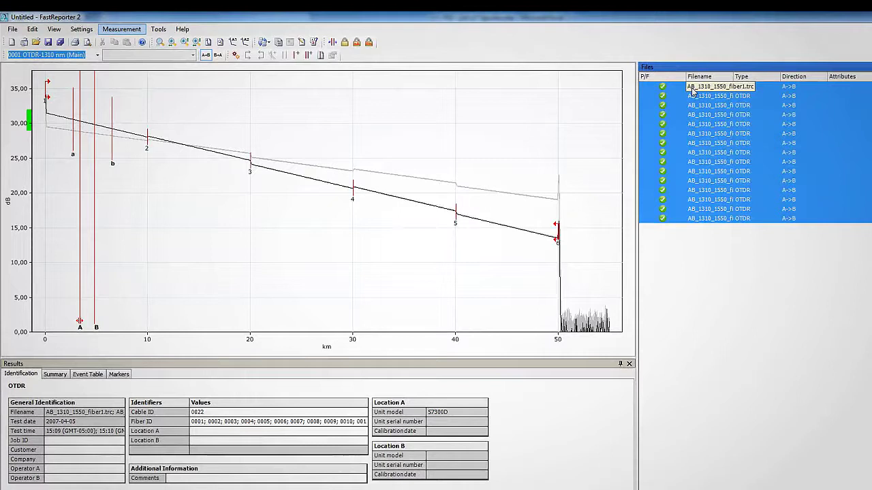
Select the first fiber measurement (Fiber ID 0001) and pan the graph toward 10–50 km
left_click(599, 75)
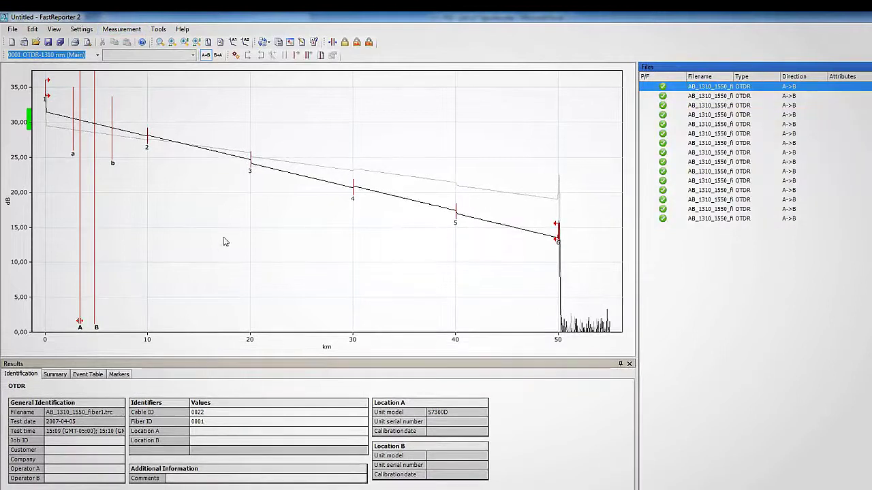
mouse_move(232, 207)
left_mouse_down()
mouse_move(344, 259)
mouse_move(427, 241)
mouse_move(294, 200)
left_mouse_up()
mouse_move(500, 245)
left_mouse_down()
mouse_move(316, 246)
mouse_move(360, 247)
mouse_move(350, 210)
mouse_move(457, 253)
mouse_move(452, 266)
left_mouse_up()
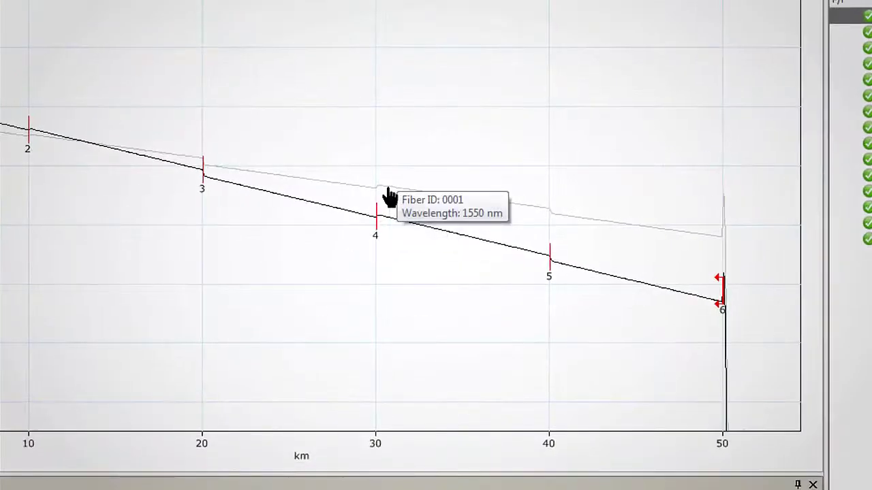
Compare the 1550 nm and 1310 nm traces, leaving the 1310 nm trace active
left_click(389, 193)
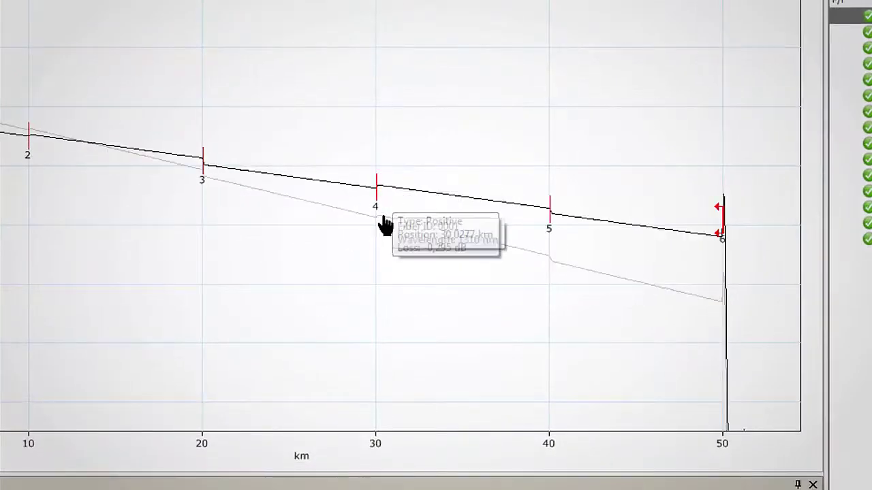
left_click(384, 227)
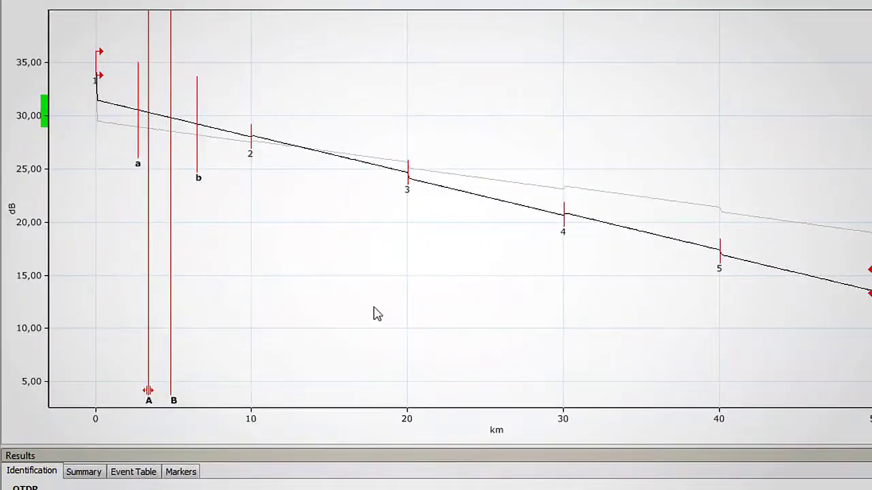
mouse_move(252, 151)
mouse_move(406, 187)
mouse_move(583, 226)
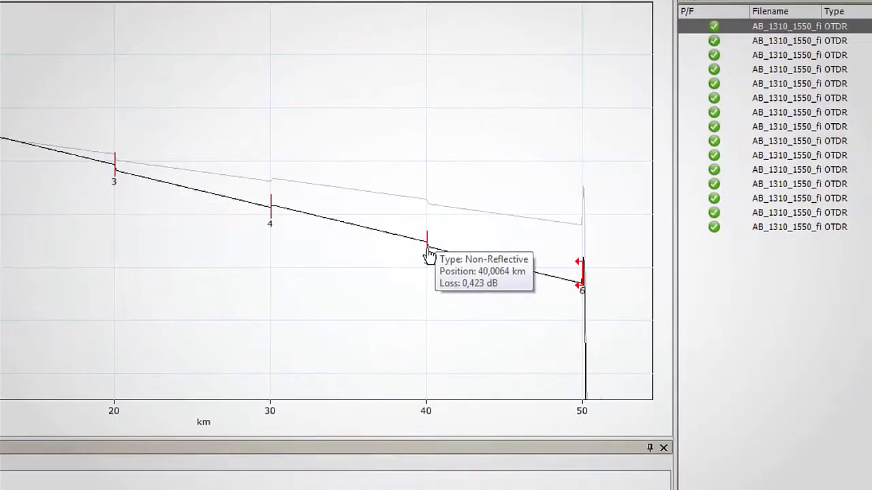
mouse_move(615, 270)
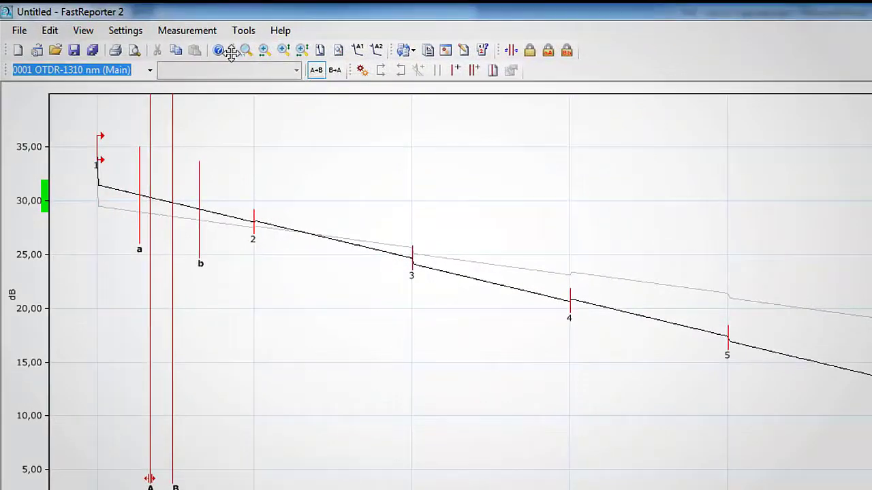
Zoom the 1310 nm trace onto event 3 near 20,008 km, spanning about 19.97–20.05 km
right_click(335, 233)
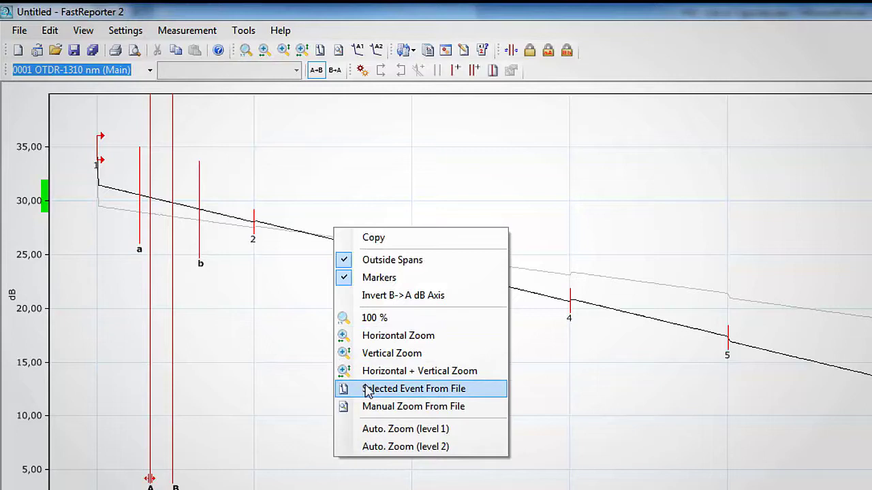
left_click(272, 306)
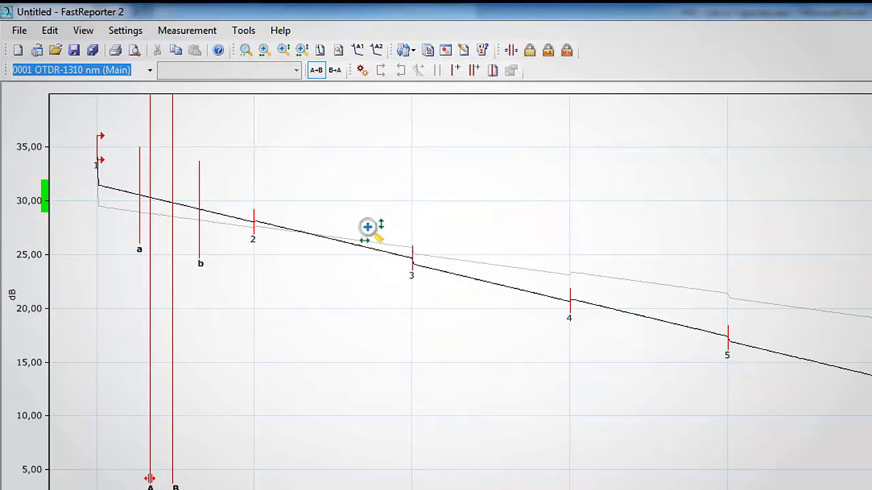
left_click_drag(350, 209, 543, 333)
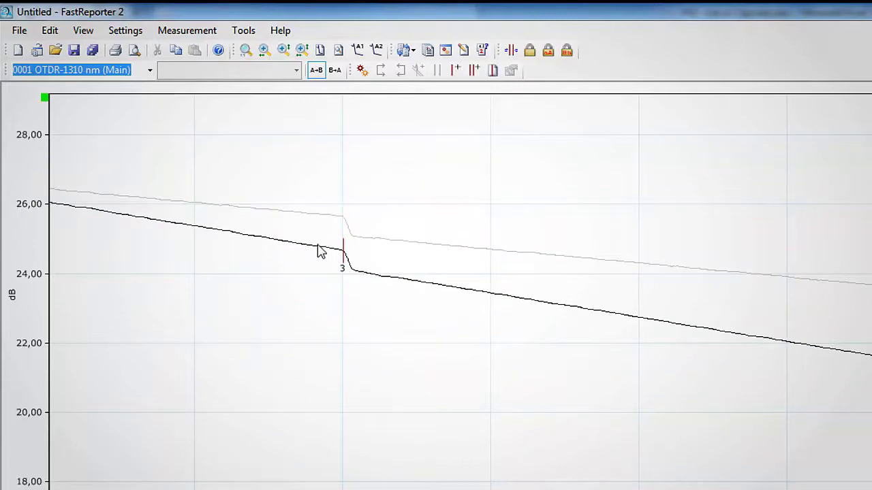
left_click_drag(318, 245, 399, 323)
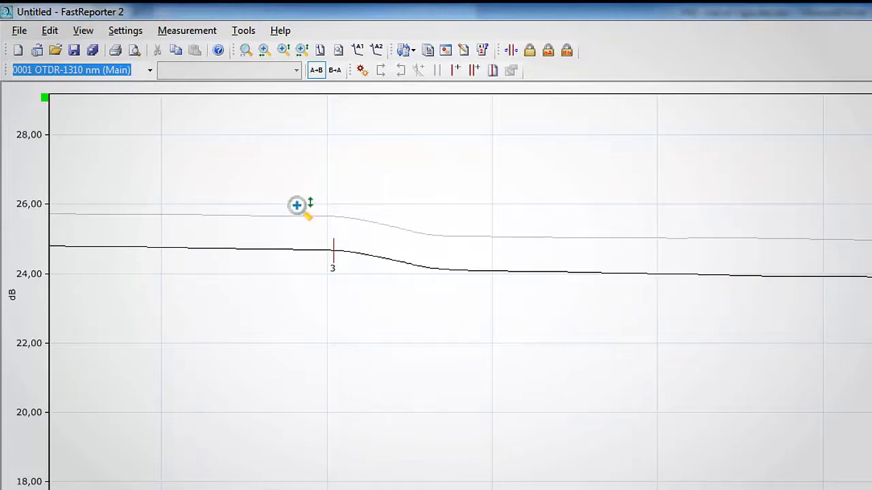
left_click_drag(296, 205, 374, 324)
mouse_move(502, 271)
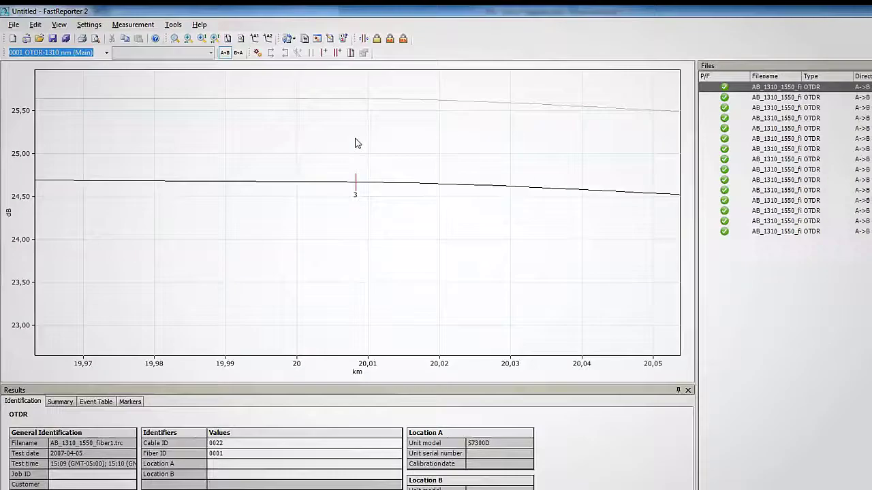
Place markers tightly around event 3: A at 20.008, B at 20.0108, a at 19.9981 km
key("ctrl+q")
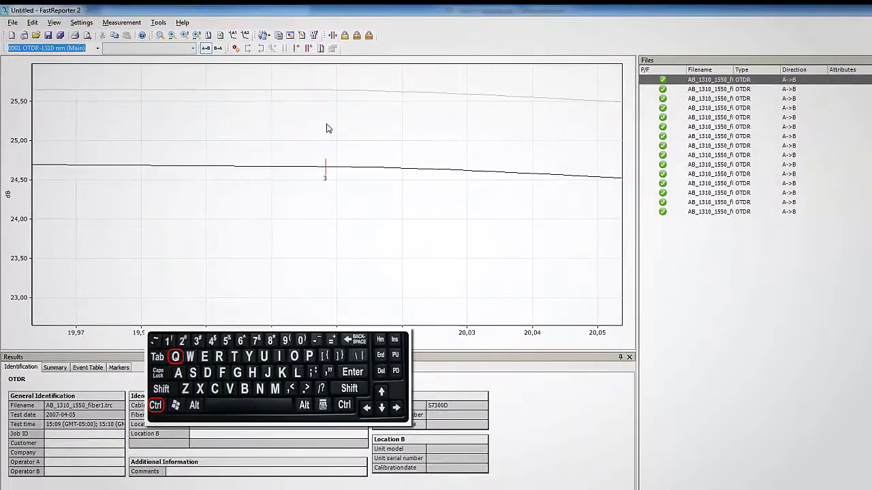
left_click(328, 128)
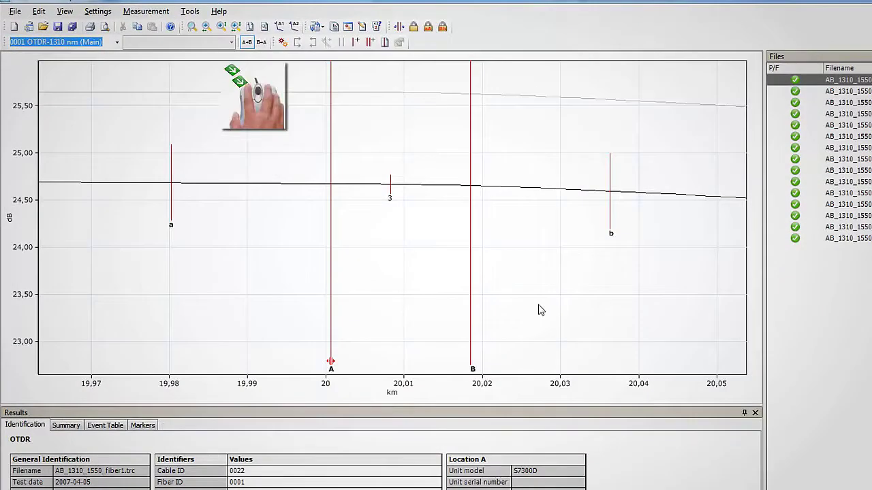
left_click_drag(330, 258, 391, 259)
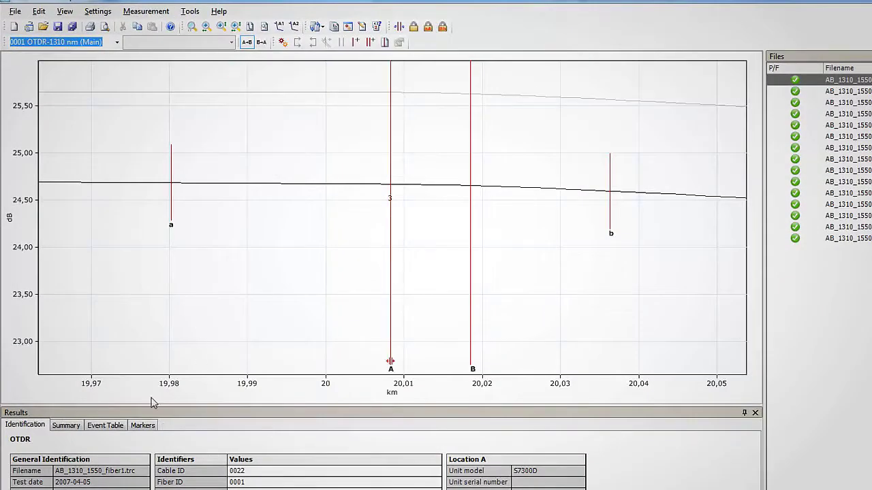
left_click(143, 425)
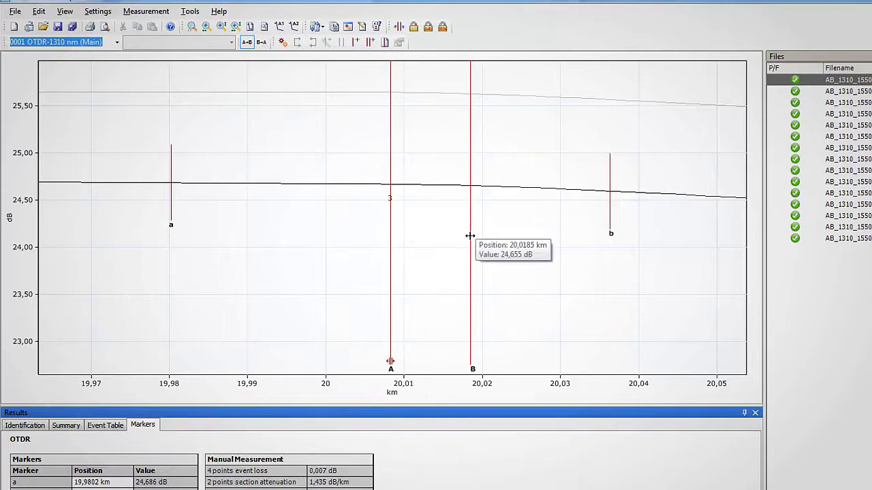
left_click_drag(469, 236, 403, 242)
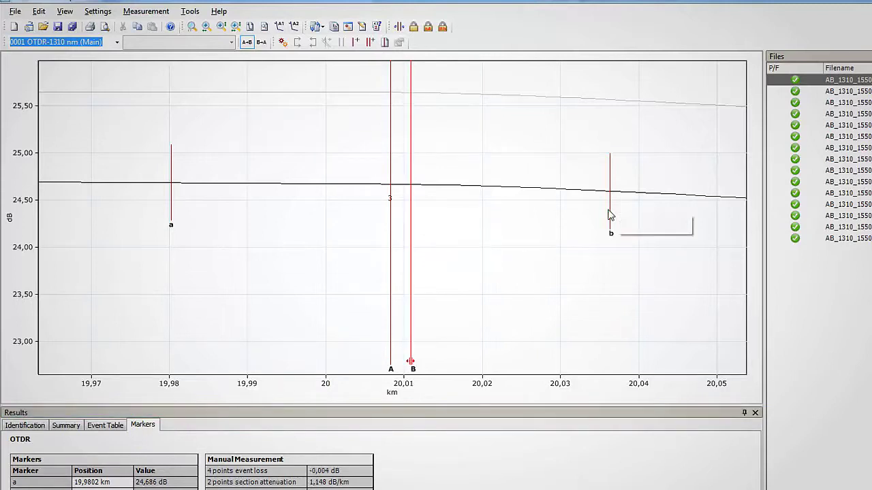
left_click_drag(610, 211, 478, 223)
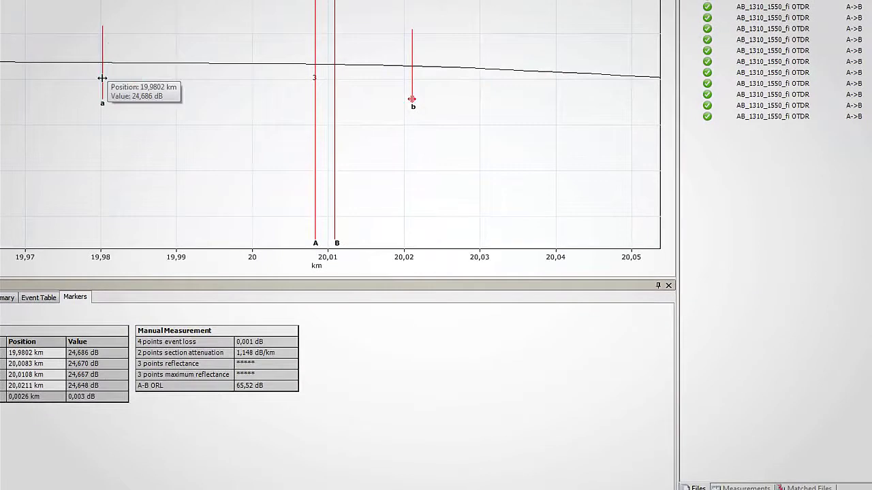
left_click_drag(101, 80, 240, 79)
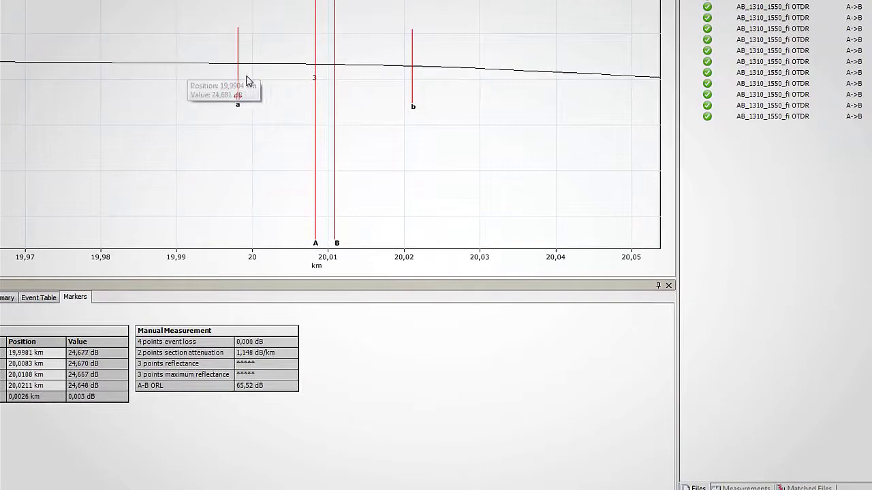
Add A-B LSA loss and A-B LSA attenuation readings to marker A
right_click(314, 48)
left_click(334, 173)
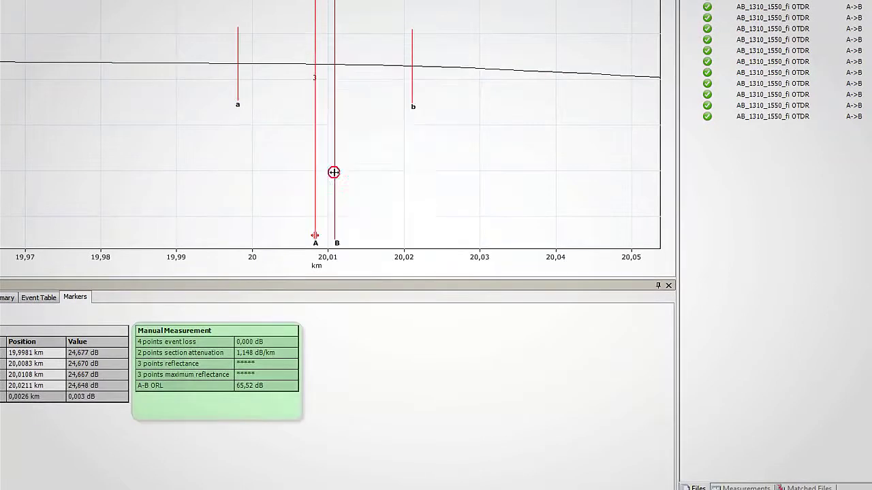
right_click(315, 96)
left_click(333, 248)
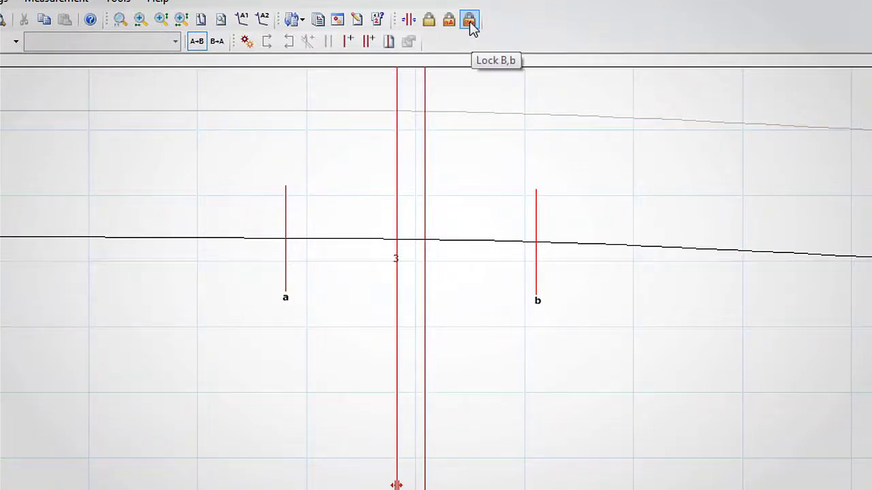
Lock all four markers so they move together as one set
left_click(428, 20)
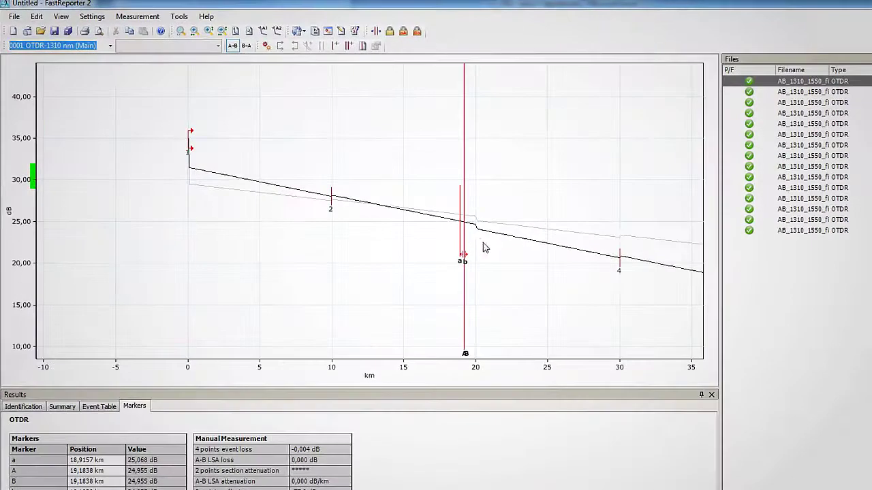
Move the locked markers onto the steep drop just after 20 km
scroll(484, 226, "up", 5)
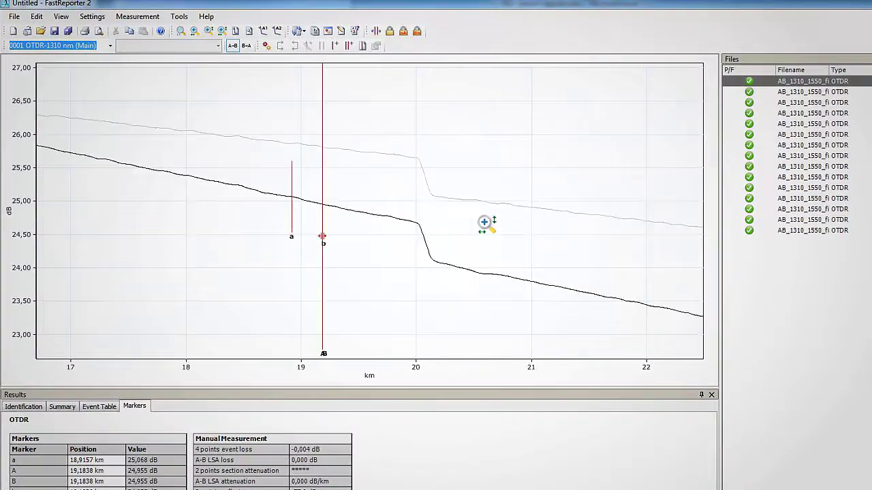
left_click_drag(372, 231, 451, 214)
scroll(430, 206, "up", 1)
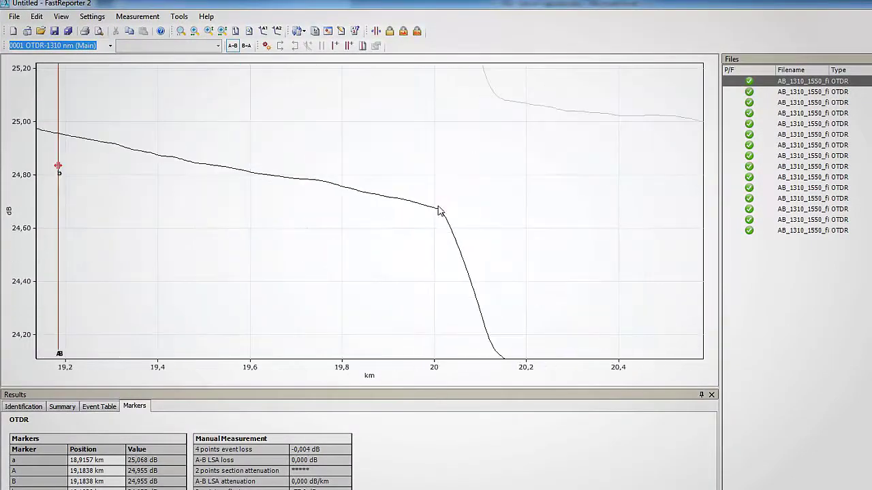
left_click(436, 175)
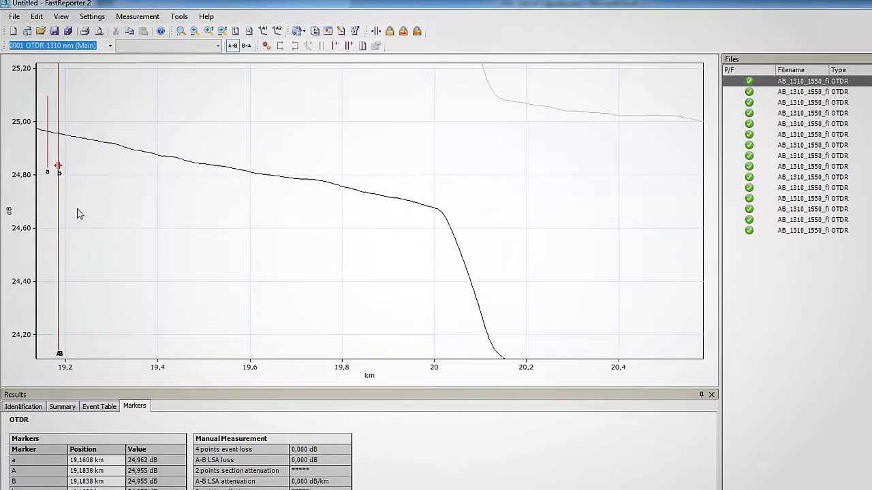
mouse_move(58, 229)
left_mouse_down()
mouse_move(446, 235)
mouse_move(491, 244)
left_mouse_up()
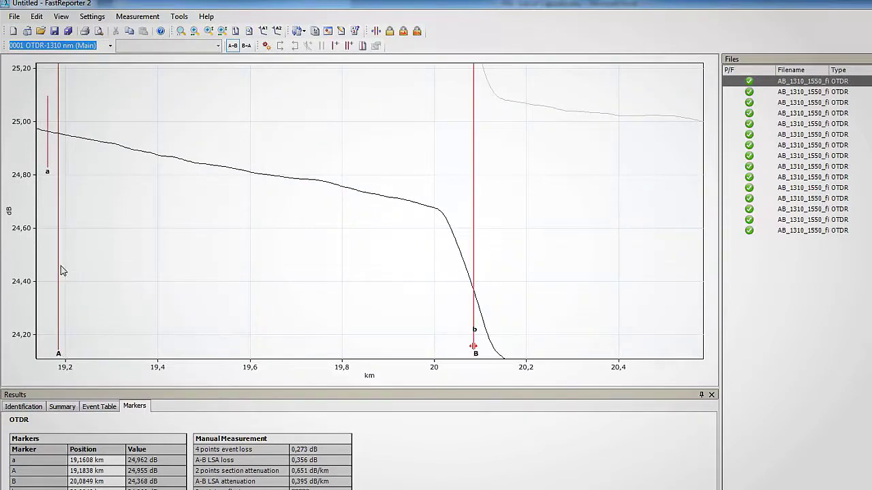
mouse_move(59, 271)
left_mouse_down()
mouse_move(395, 287)
mouse_move(479, 276)
mouse_move(462, 278)
mouse_move(507, 287)
mouse_move(443, 288)
mouse_move(440, 278)
left_mouse_up()
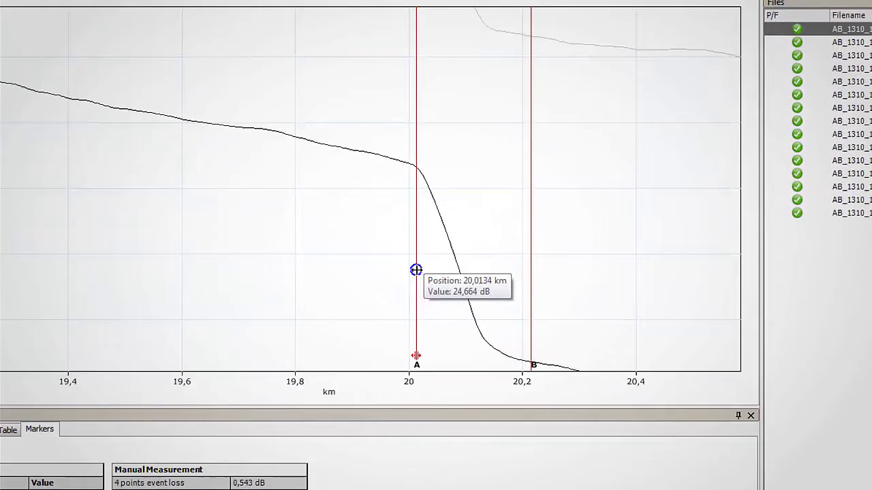
Add a new event at marker A's position, about 20,013 km, then zoom back out
right_click(416, 270)
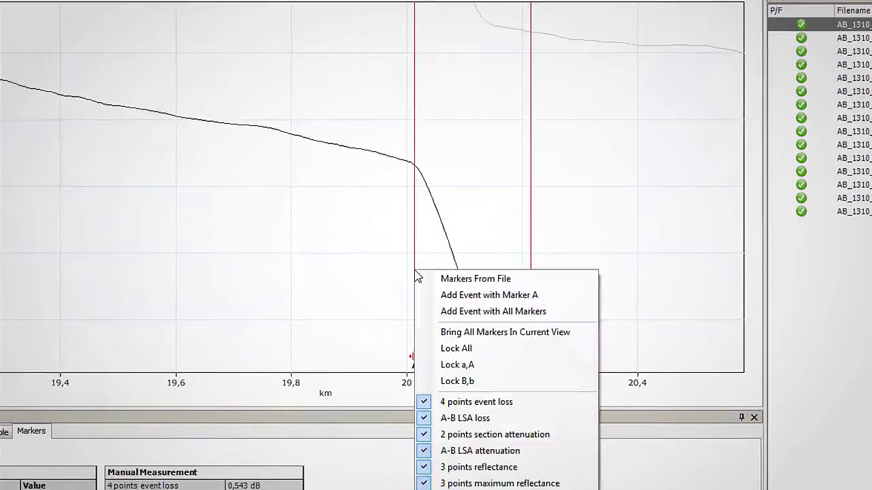
left_click(443, 295)
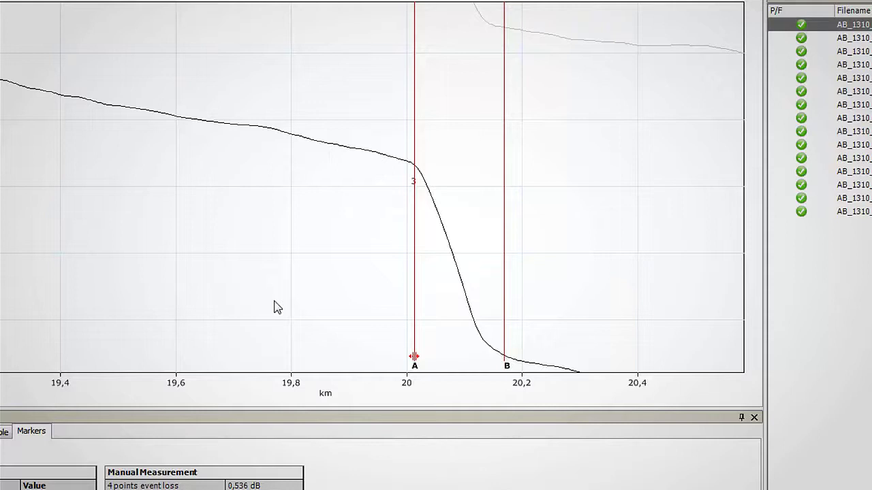
scroll(415, 260, "down", 3)
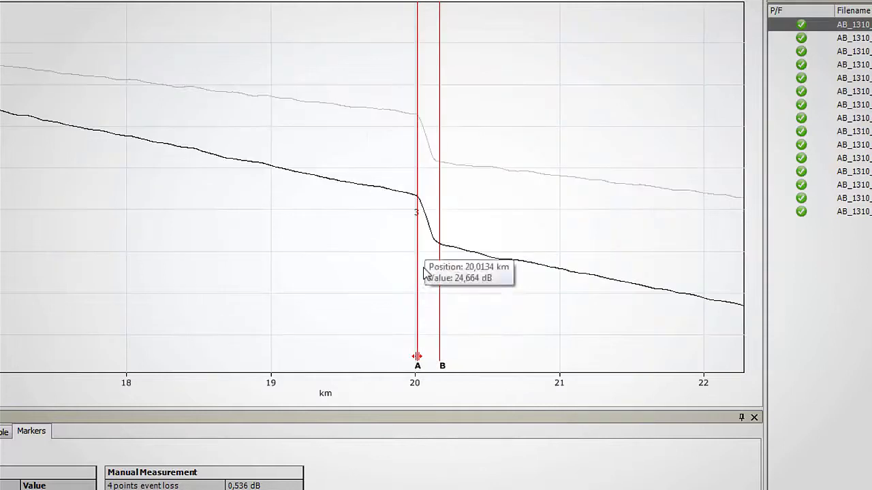
scroll(537, 183, "down", 3)
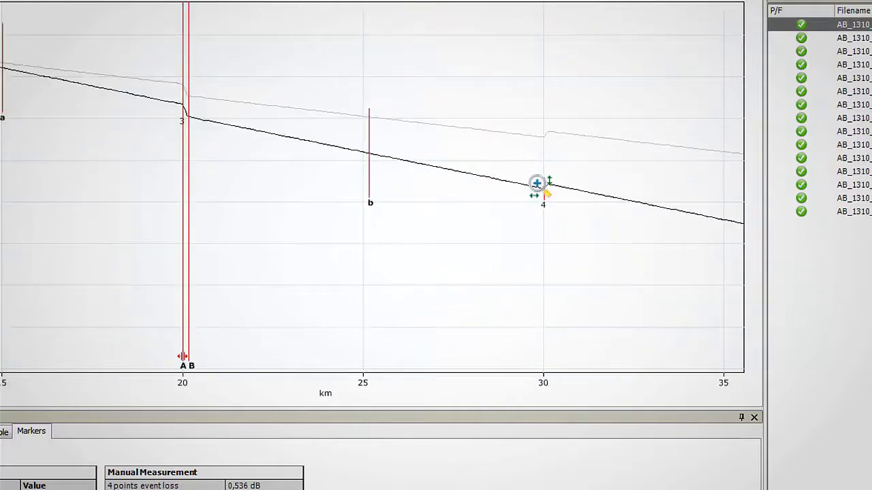
Shift event 4's marker A left from its position near 30 km to about 29.59 km
left_click(535, 250)
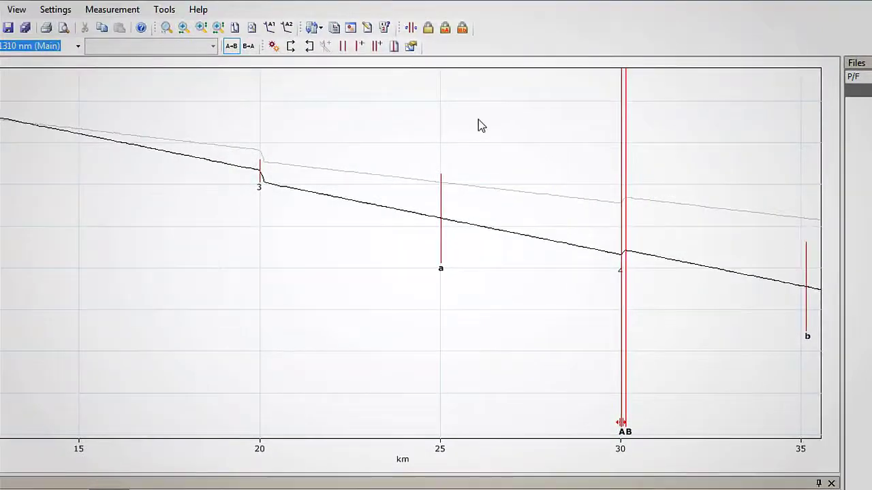
left_click(343, 48)
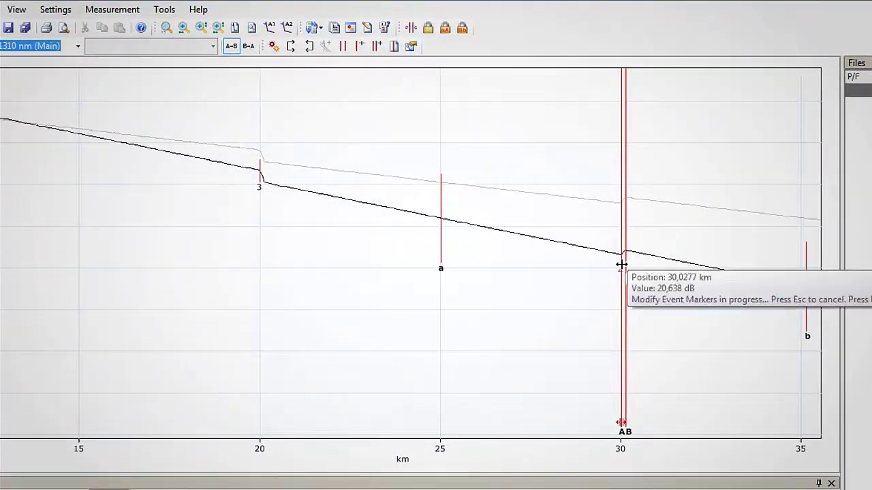
left_click_drag(622, 242, 605, 239)
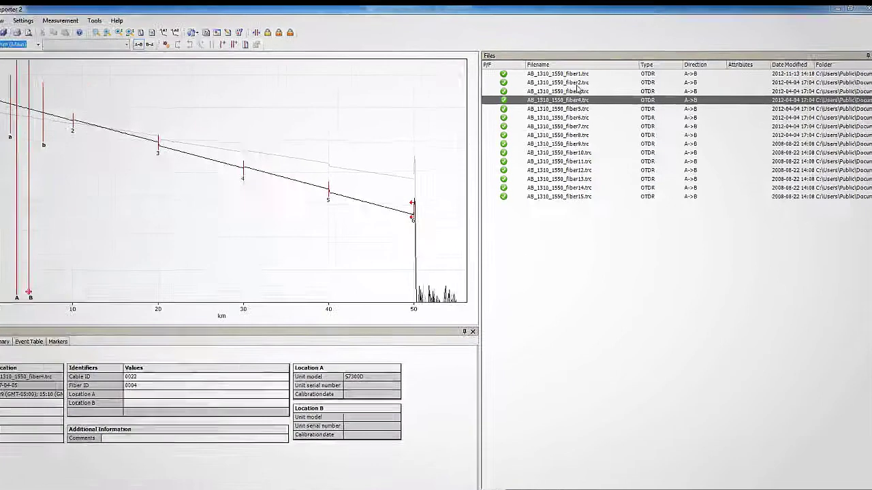
Set AB_1310_1550_fiber1.trc as the reference file and show the measurements list
left_click(573, 75)
right_click(367, 80)
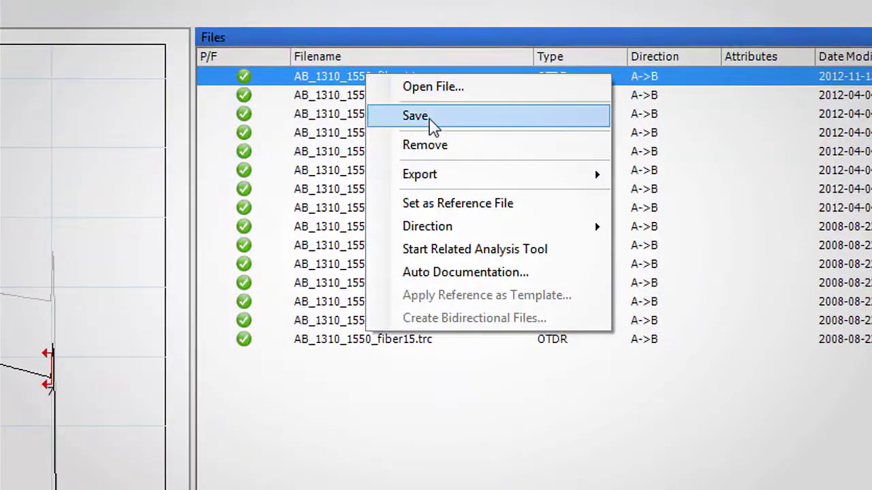
left_click(477, 207)
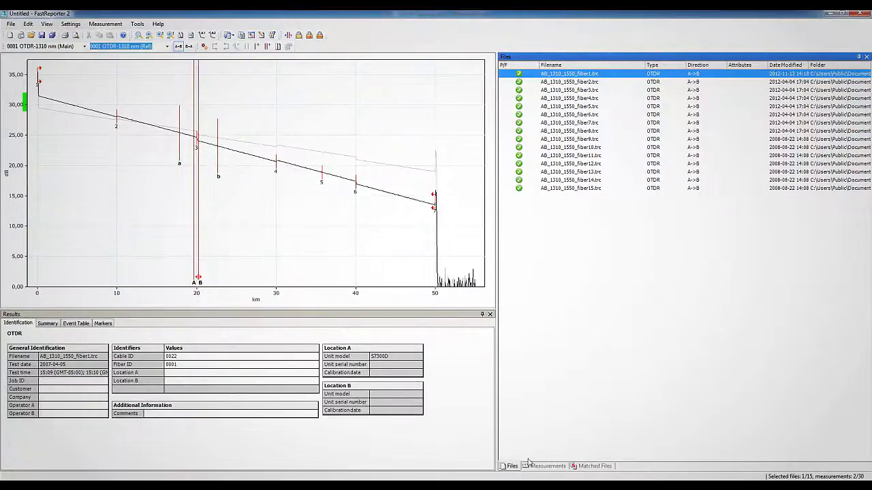
left_click(545, 467)
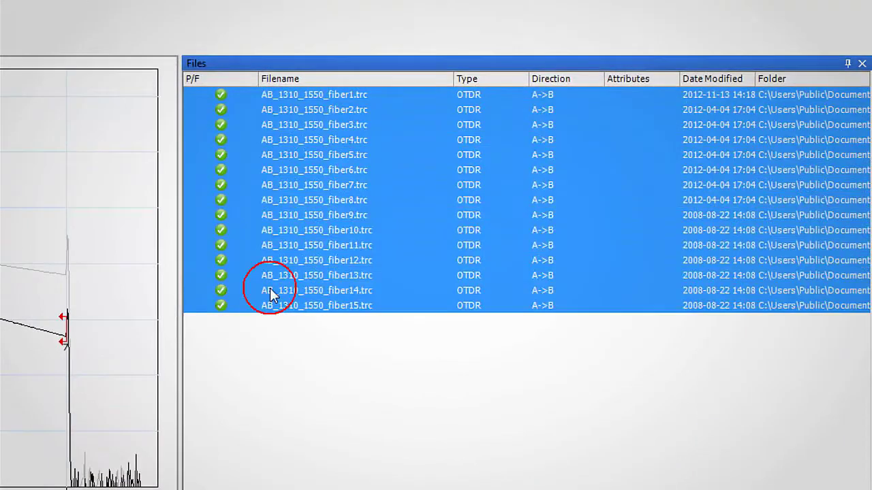
Apply the reference as a template to all selected measurements, keeping all options with 1310 nm
right_click(285, 96)
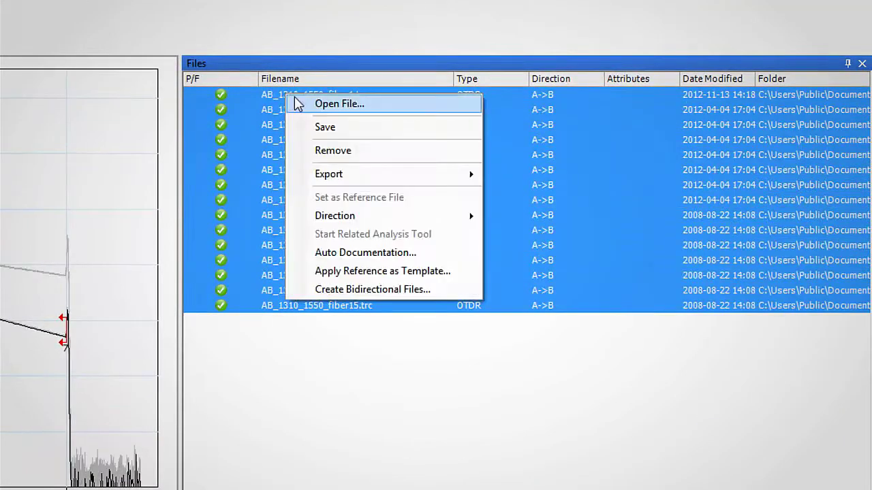
left_click(373, 272)
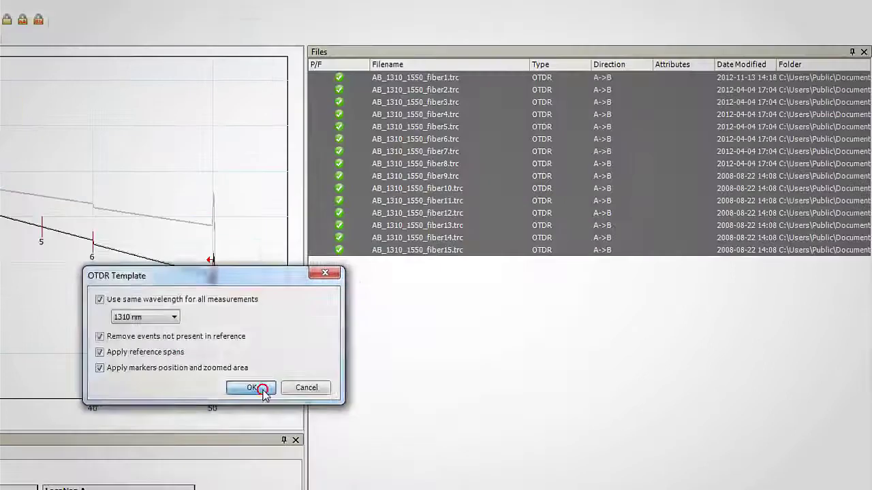
left_click(469, 393)
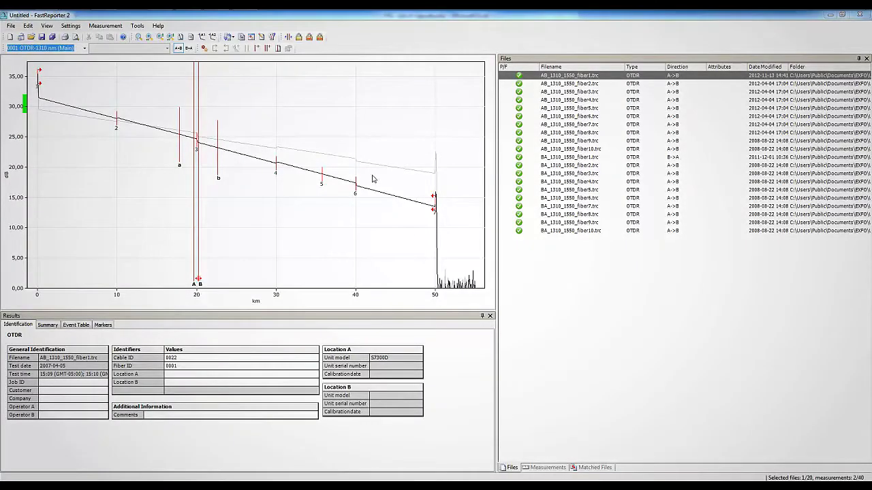
Generate individual OTDR Bidirectional reports for all matched pairs, named by original measurement filename
left_click(553, 232, "shift")
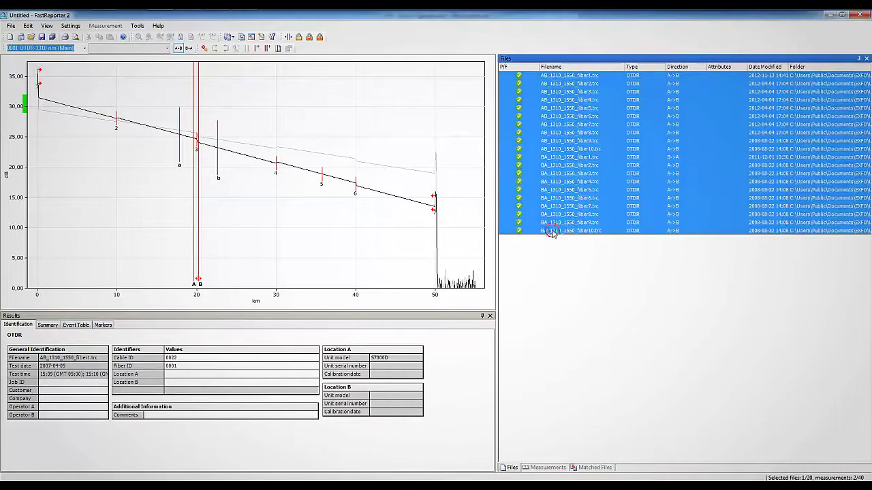
left_click(594, 468)
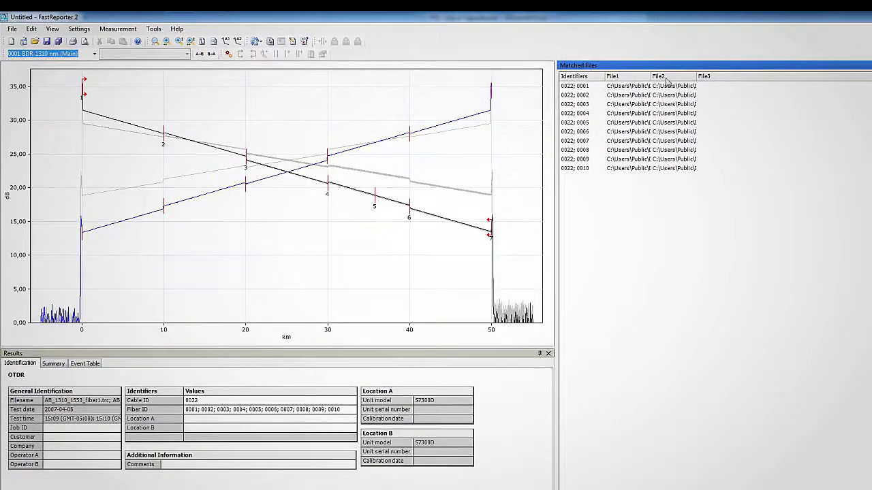
left_click(154, 29)
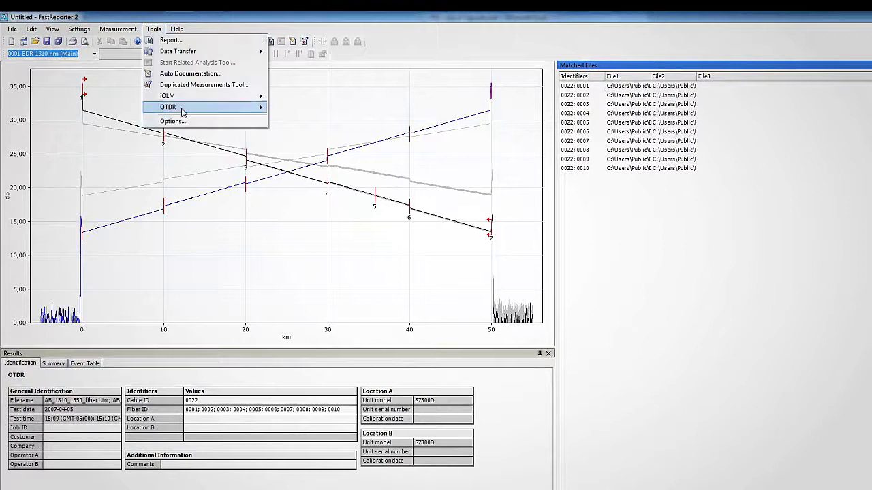
left_click(171, 40)
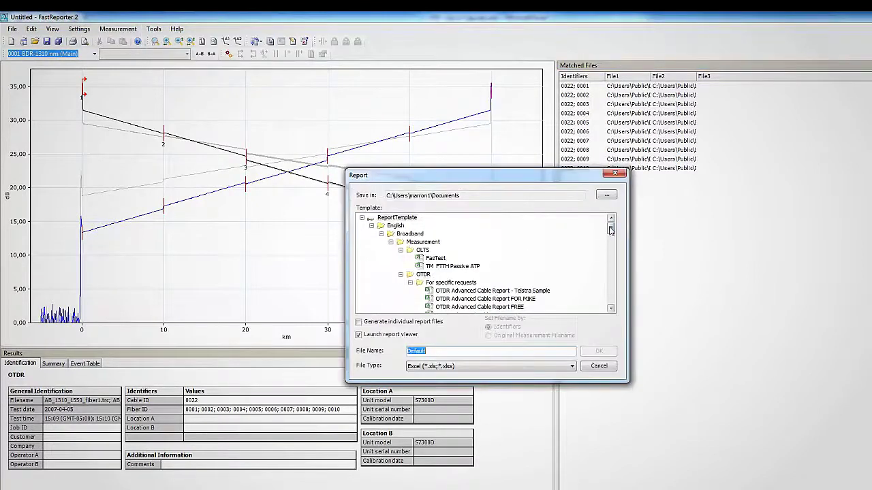
left_click_drag(611, 230, 607, 253)
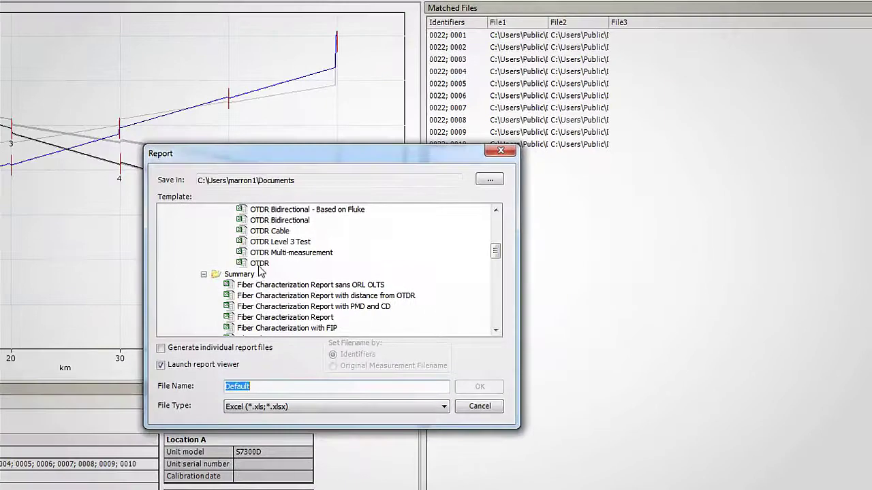
left_click(300, 220)
left_click(220, 349)
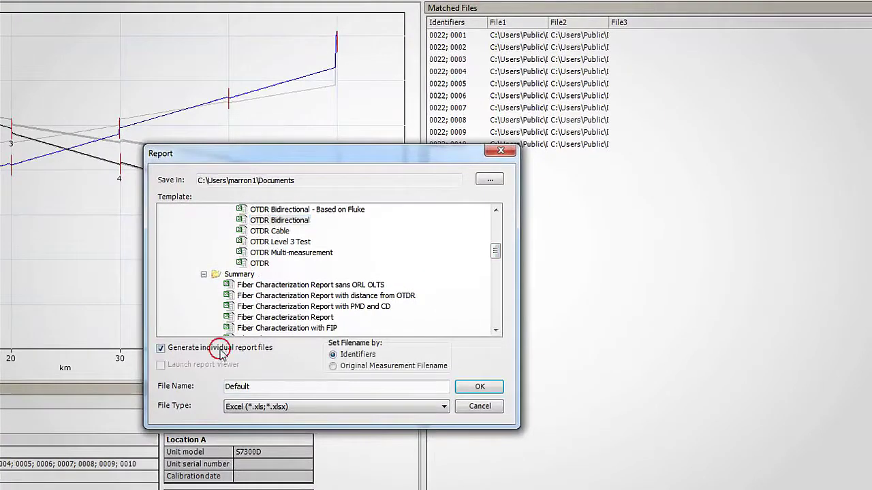
left_click(333, 366)
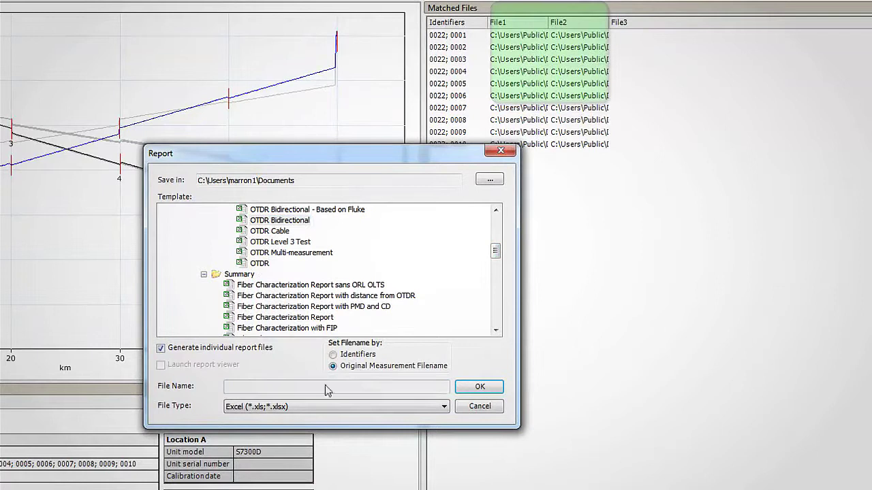
left_click(477, 388)
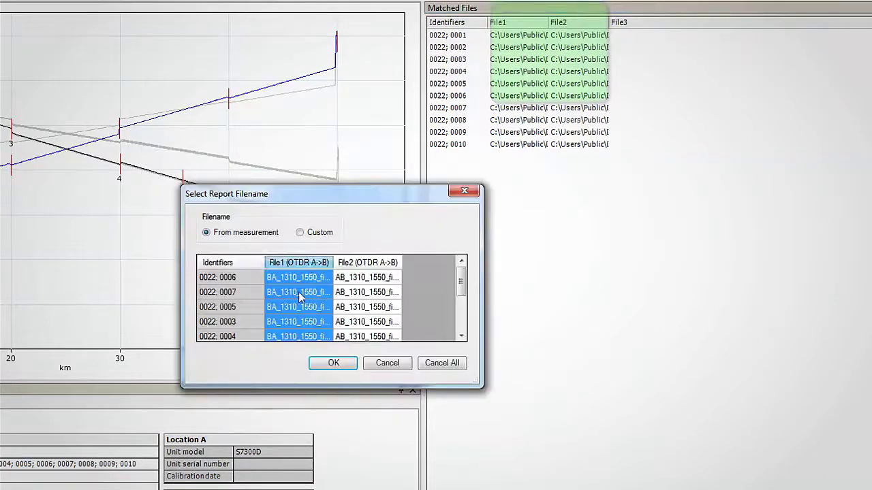
Try naming the report after File2, then File1, and cancel the report filename choice
left_click(352, 263)
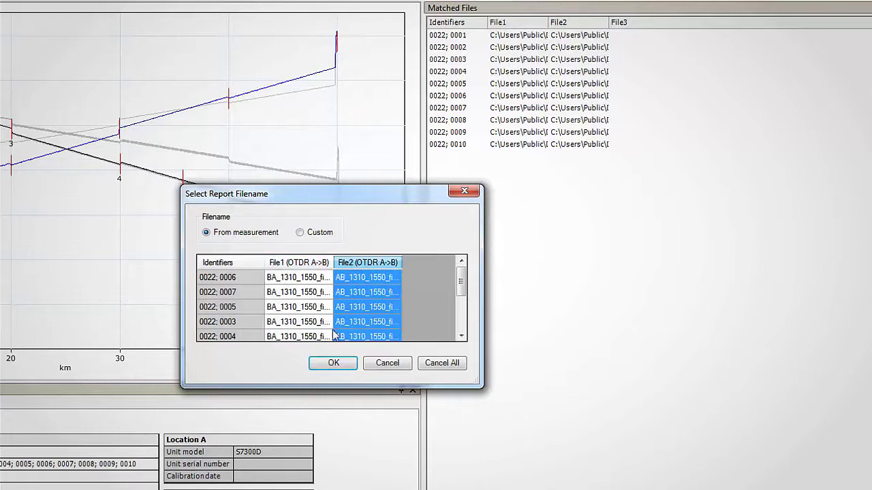
left_click(318, 273)
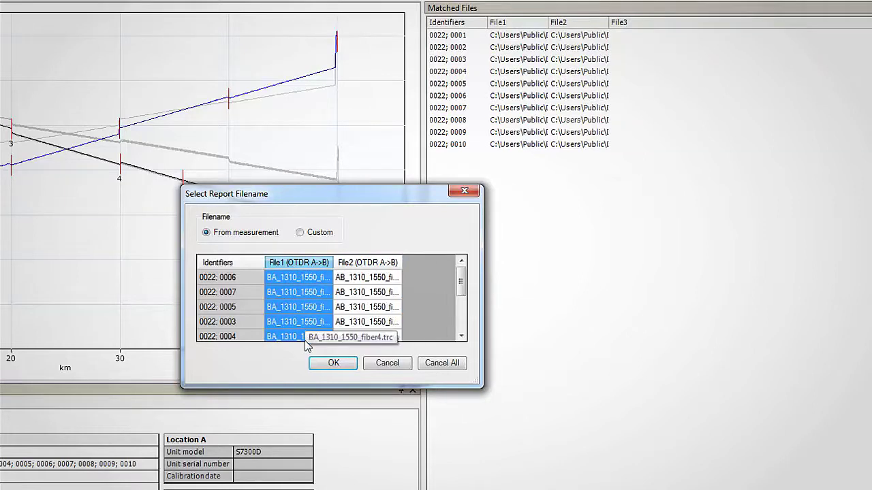
left_click(387, 363)
Reopen Report setup and leave 'Launch report viewer' enabled after toggling it off and on
key("alt+t")
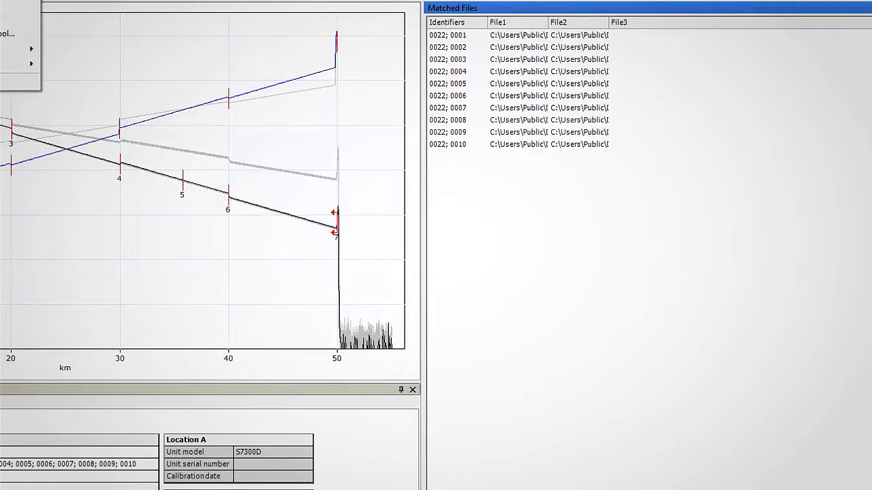
key("Return")
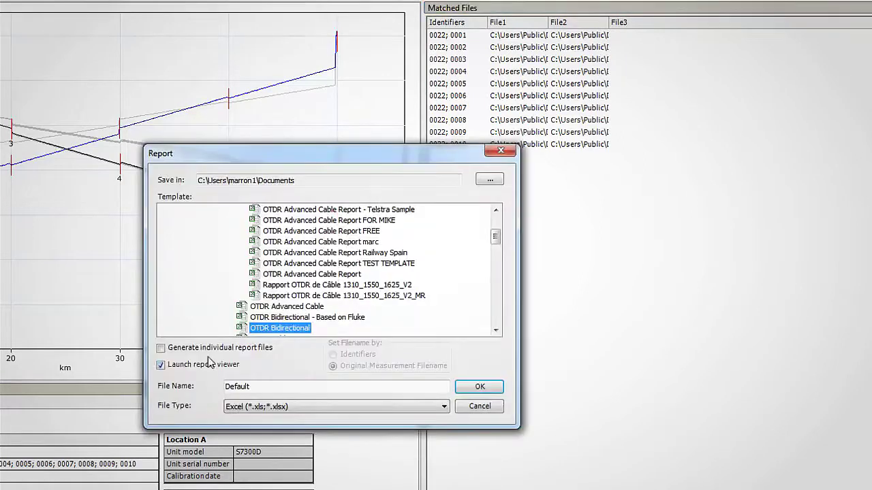
left_click(201, 365)
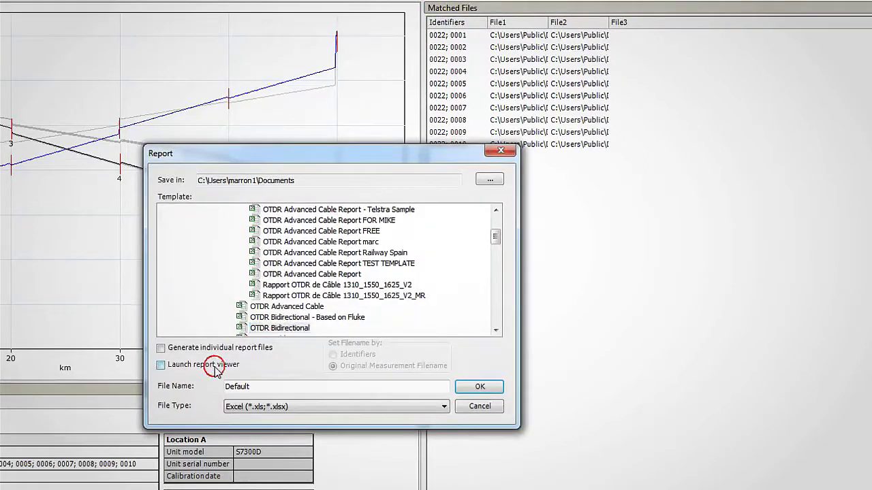
left_click(176, 364)
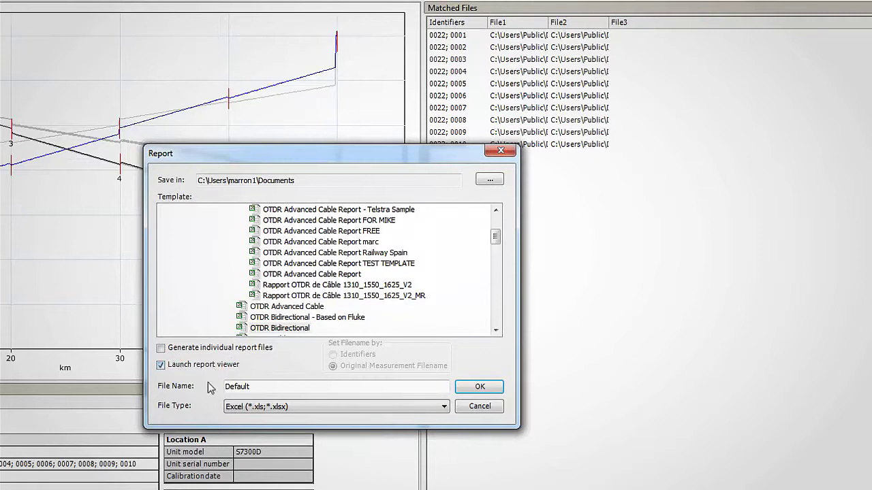